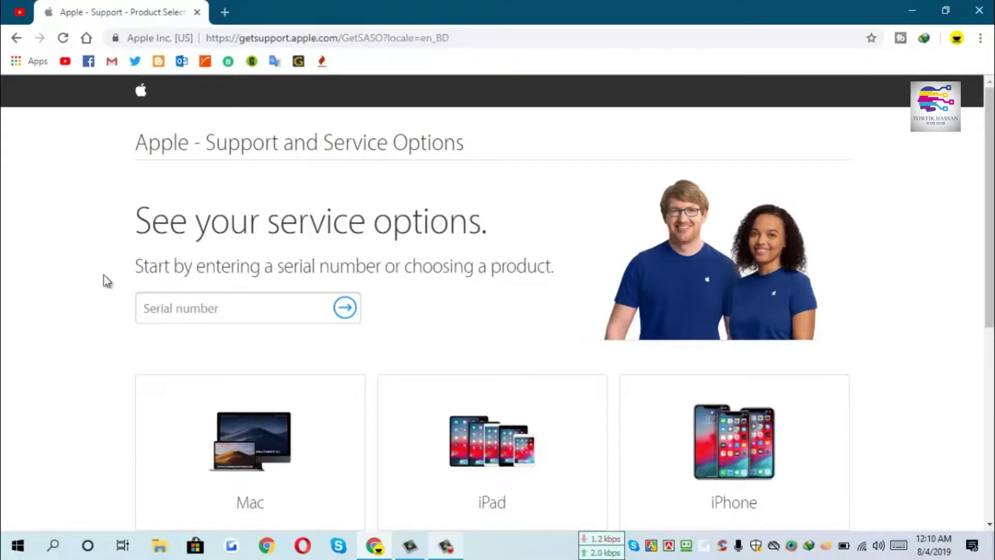
- Switch the support location from the Bangladesh footer link to the United States, Canada & Puerto Rico region
{"action": "scroll", "coordinate": [107, 280], "scroll_direction": "down", "scroll_amount": 3}
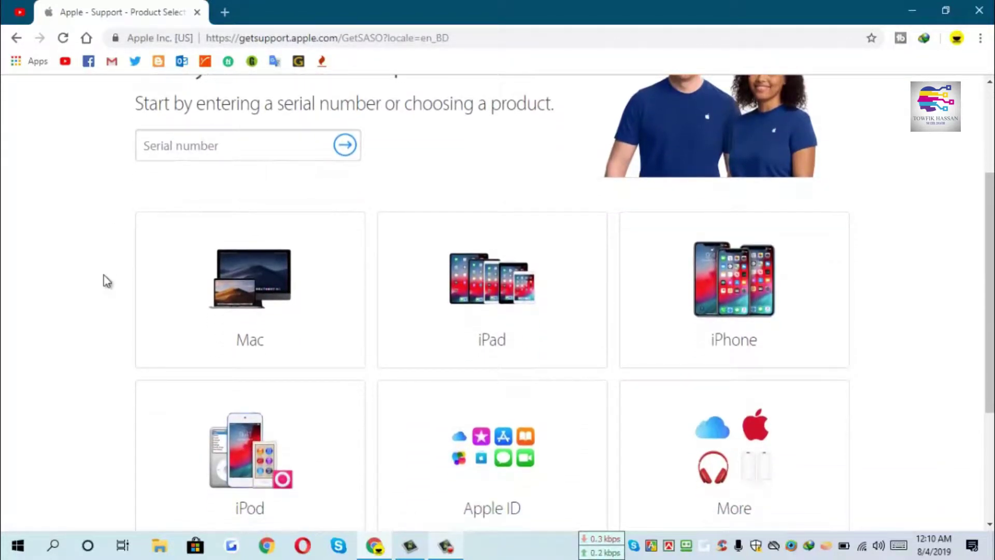
{"action": "scroll", "coordinate": [106, 280], "scroll_direction": "down", "scroll_amount": 2}
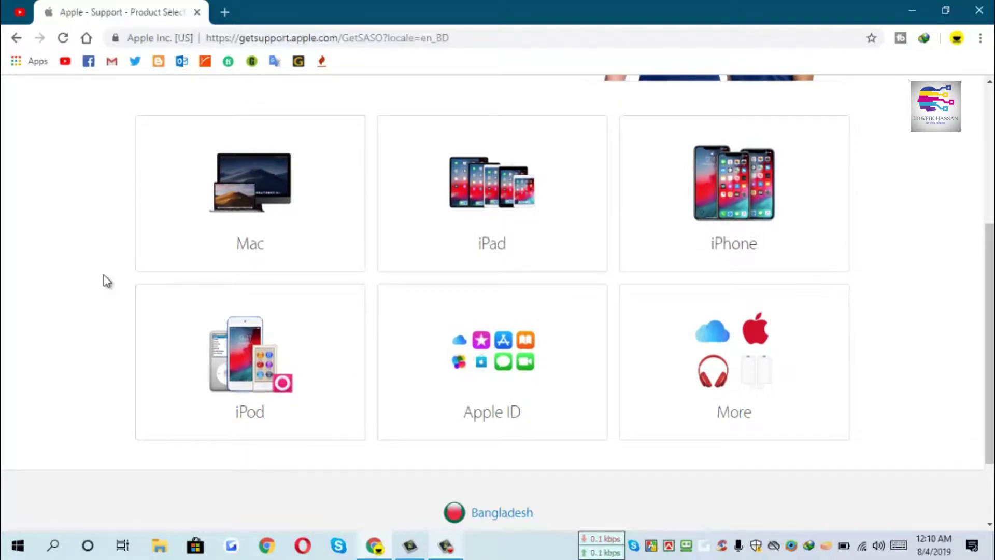
{"action": "scroll", "coordinate": [107, 280], "scroll_direction": "up", "scroll_amount": 5}
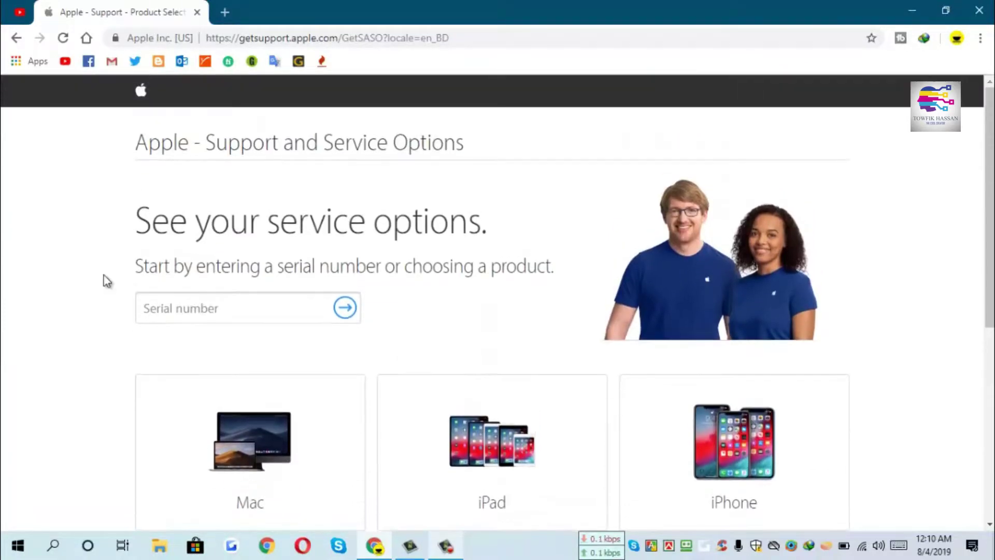
{"action": "scroll", "coordinate": [104, 275], "scroll_direction": "down", "scroll_amount": 7}
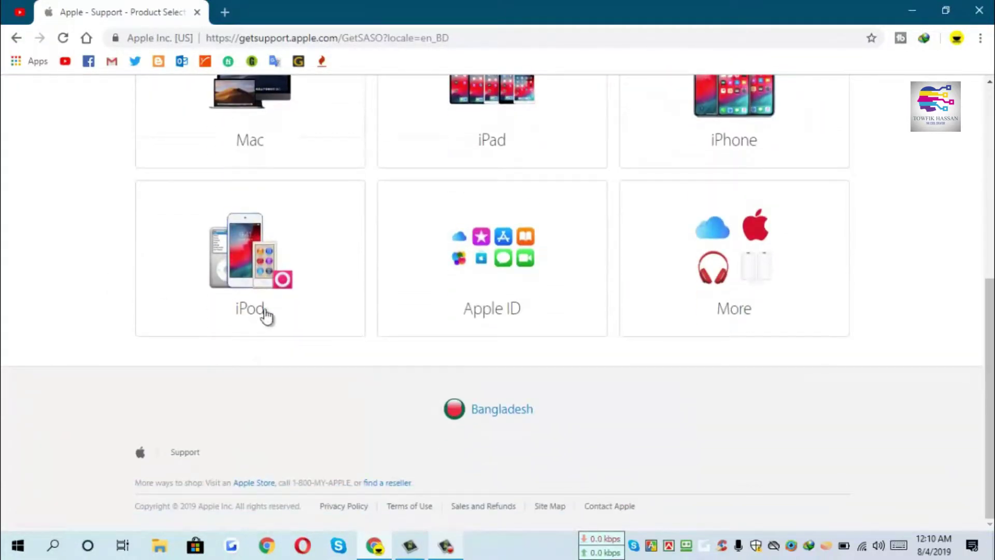
{"action": "left_click", "coordinate": [508, 413]}
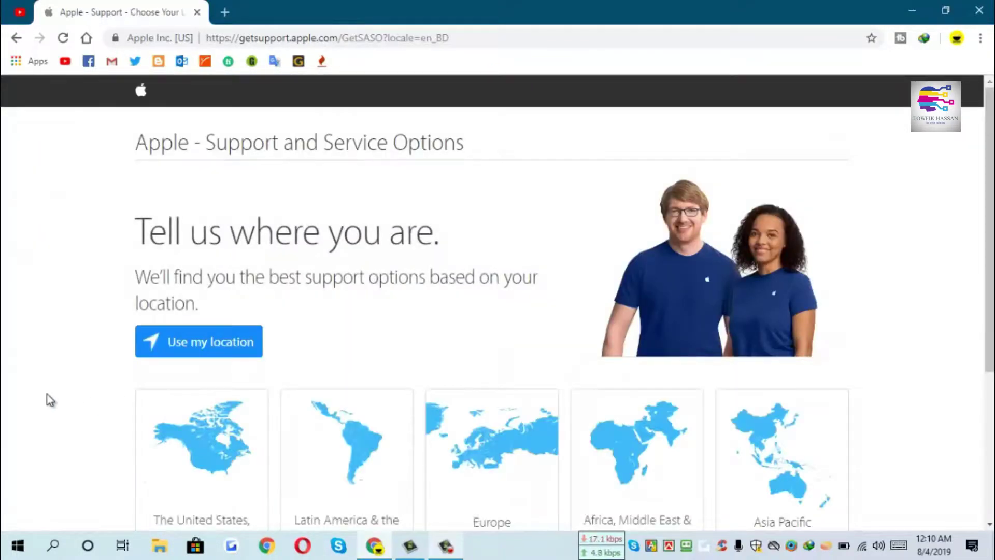
{"action": "scroll", "coordinate": [50, 400], "scroll_direction": "down", "scroll_amount": 3}
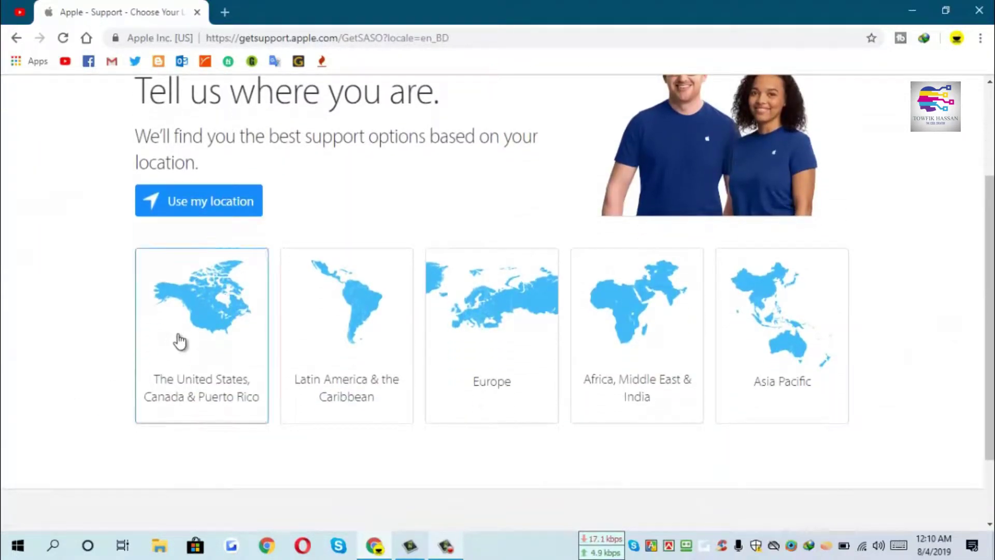
{"action": "left_click", "coordinate": [202, 378]}
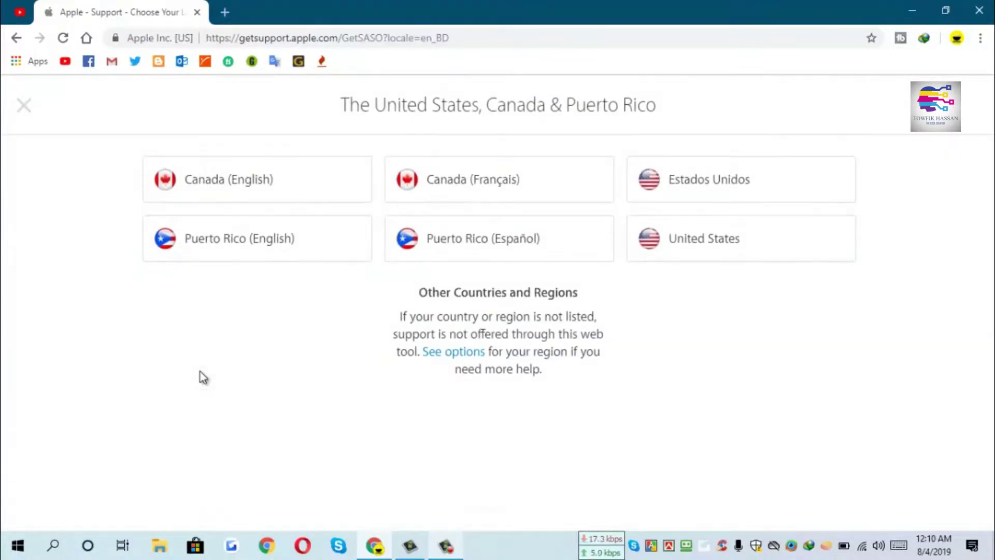
- Choose United States as the country, then pick iPhone to show its repair and support options
{"action": "left_click", "coordinate": [709, 244]}
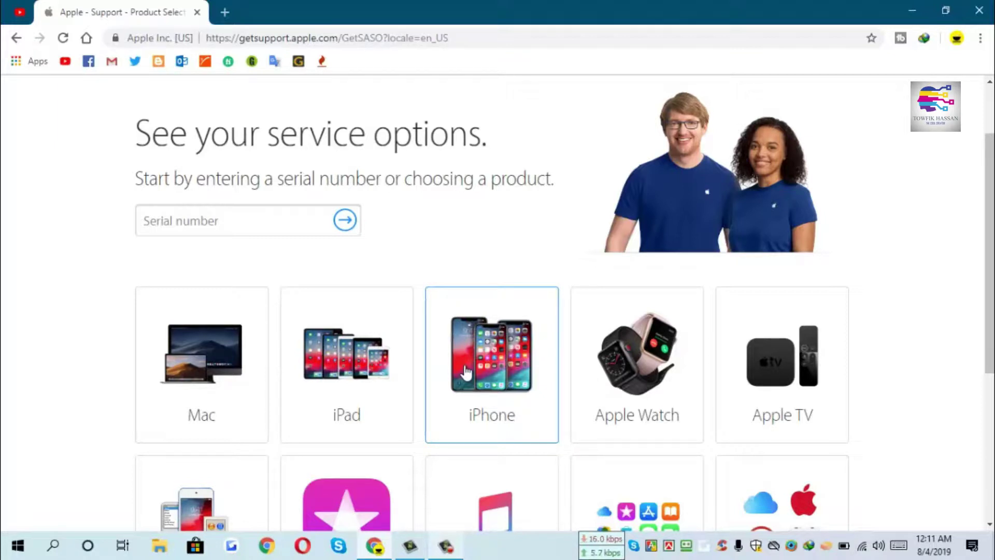
{"action": "scroll", "coordinate": [465, 372], "scroll_direction": "down", "scroll_amount": 3}
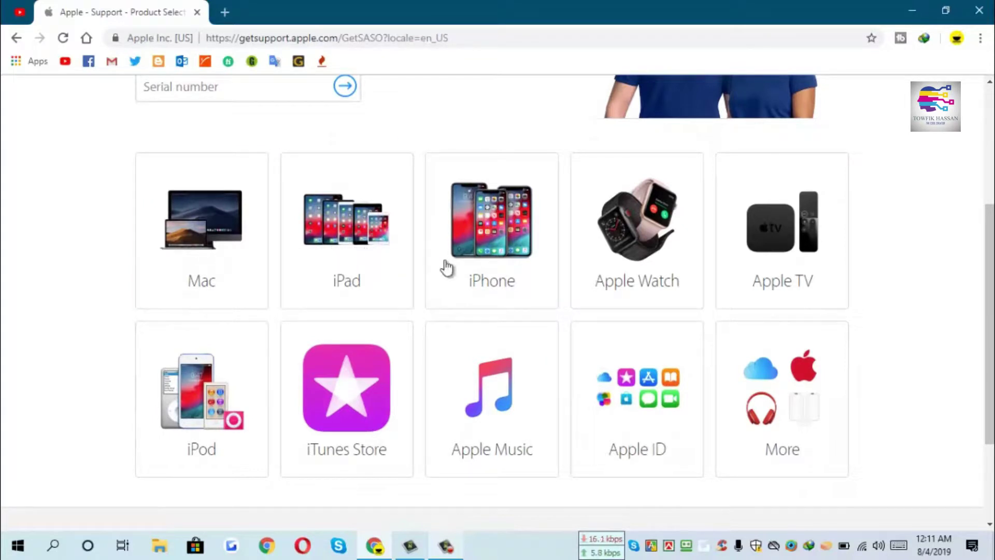
{"action": "left_click", "coordinate": [502, 249]}
{"action": "scroll", "coordinate": [167, 311], "scroll_direction": "down", "scroll_amount": 3}
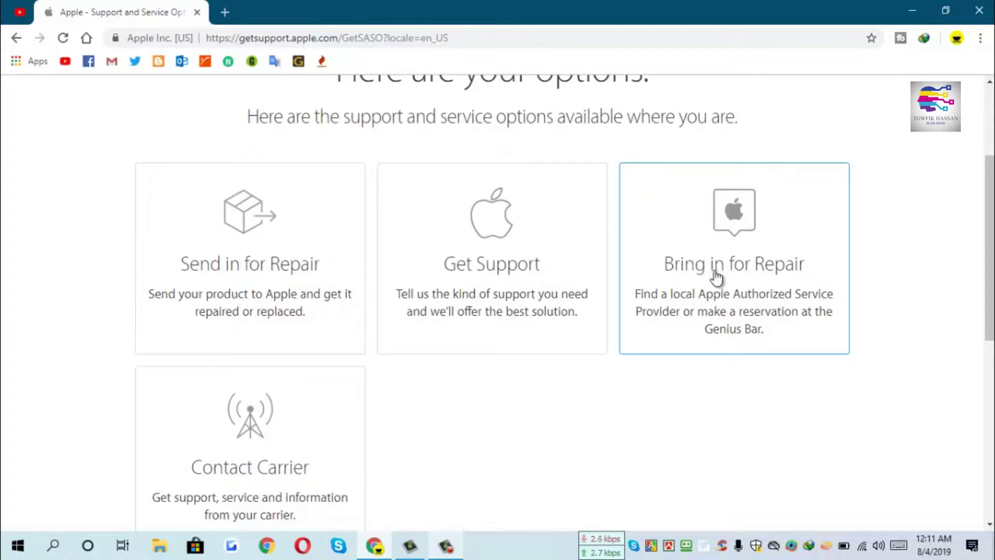
- Choose Get Support, then the Apple ID & iCloud topic
{"action": "left_click", "coordinate": [481, 268]}
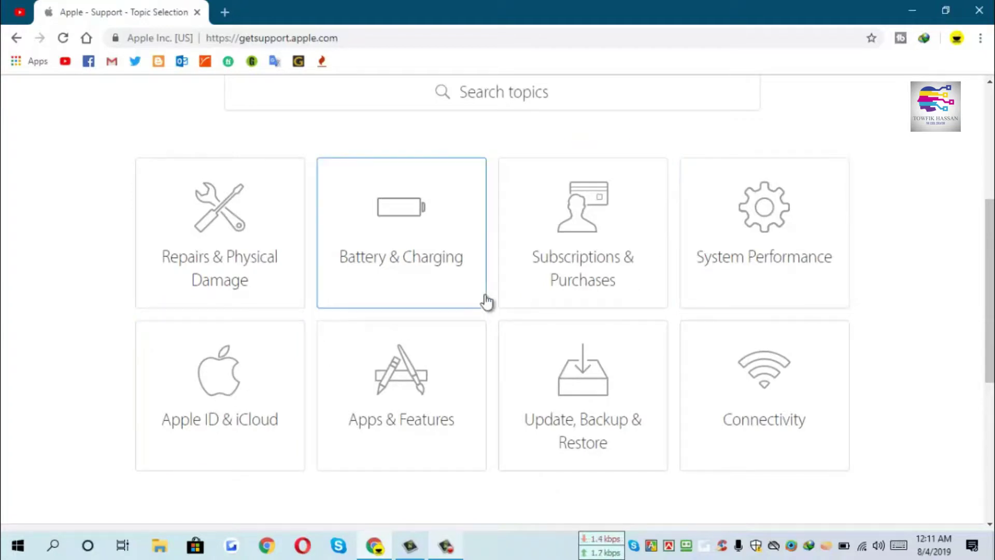
{"action": "left_click", "coordinate": [236, 393]}
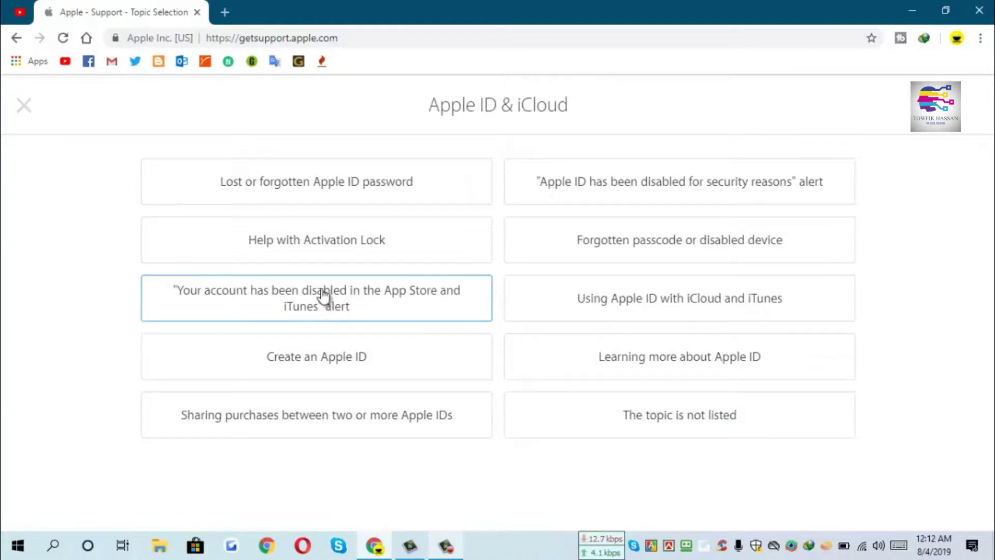
- Select 'Lost or forgotten Apple ID password' and choose Chat to reach the chat form
{"action": "left_click", "coordinate": [351, 193]}
{"action": "scroll", "coordinate": [113, 436], "scroll_direction": "down", "scroll_amount": 4}
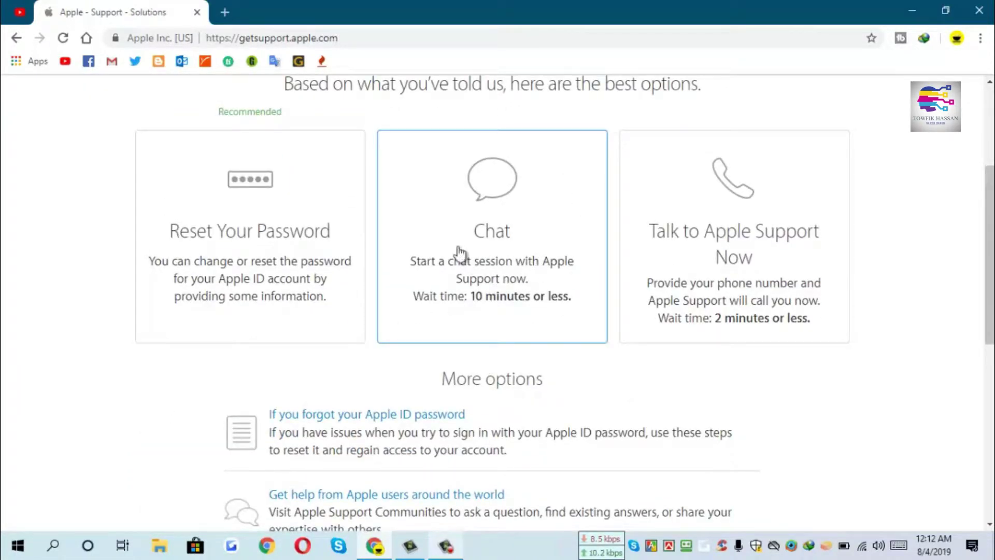
{"action": "left_click", "coordinate": [480, 231]}
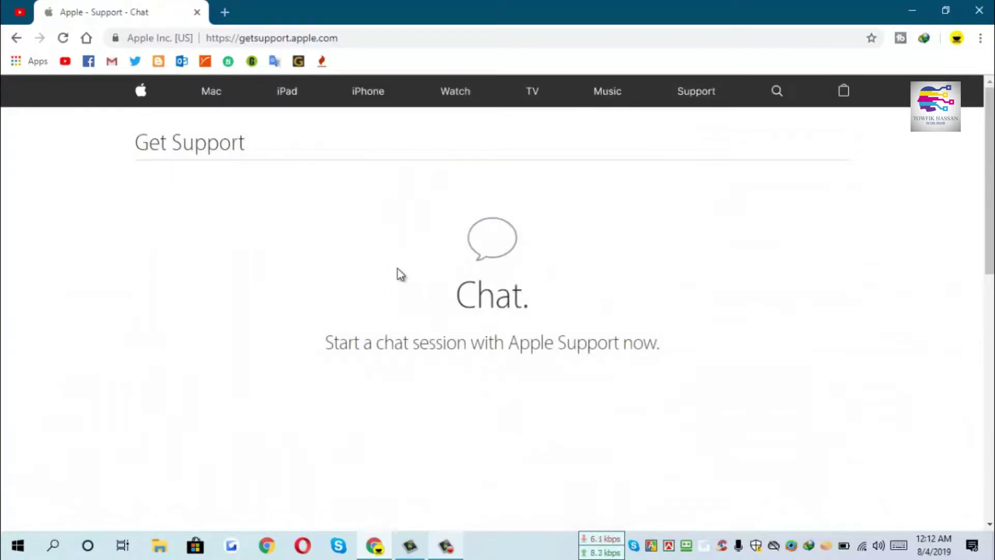
{"action": "scroll", "coordinate": [241, 329], "scroll_direction": "down", "scroll_amount": 2}
{"action": "scroll", "coordinate": [242, 329], "scroll_direction": "down", "scroll_amount": 2}
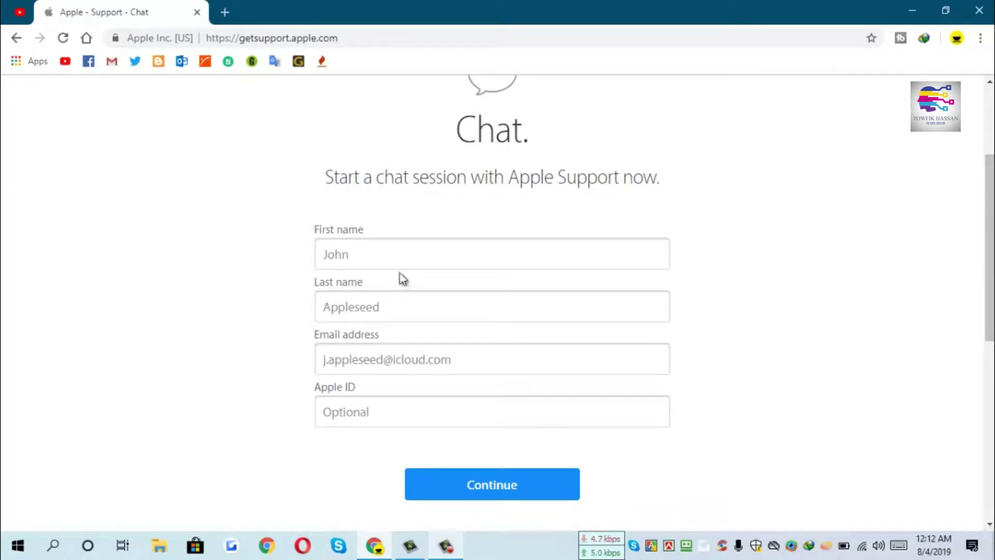
- Enter the user's first name, last name and e-mail address in the chat form and submit it
{"action": "left_click", "coordinate": [380, 263]}
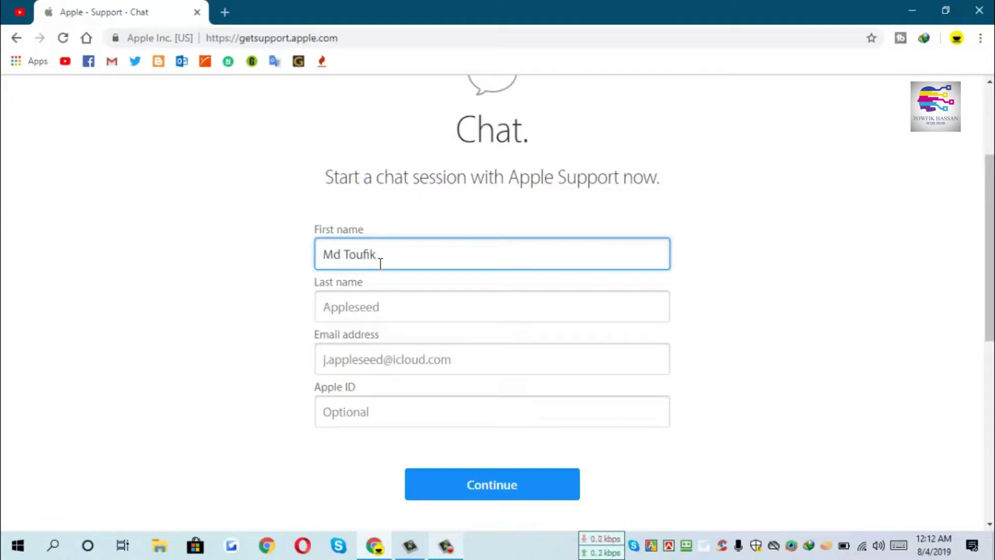
{"action": "left_click", "coordinate": [363, 305]}
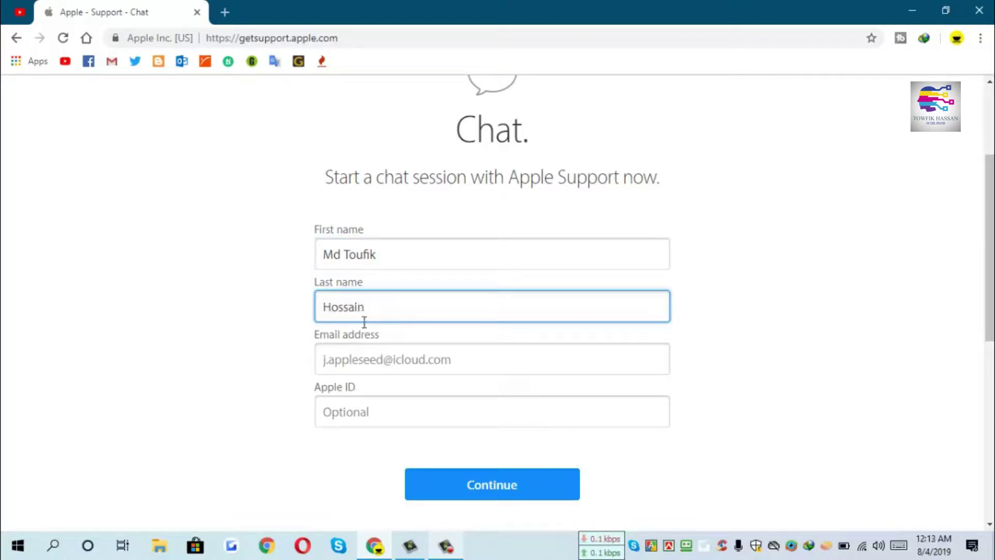
{"action": "left_click", "coordinate": [363, 356]}
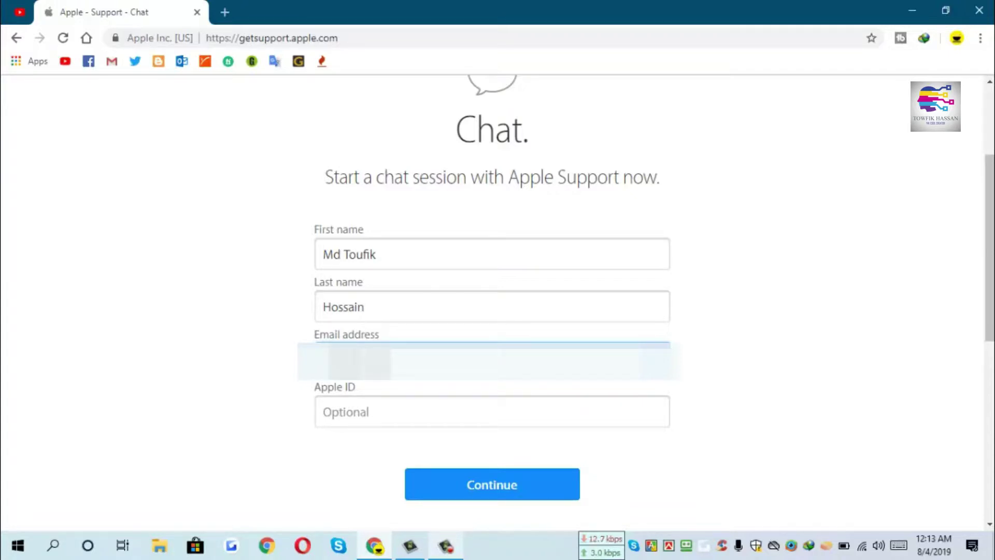
{"action": "type", "text": "ssain"}
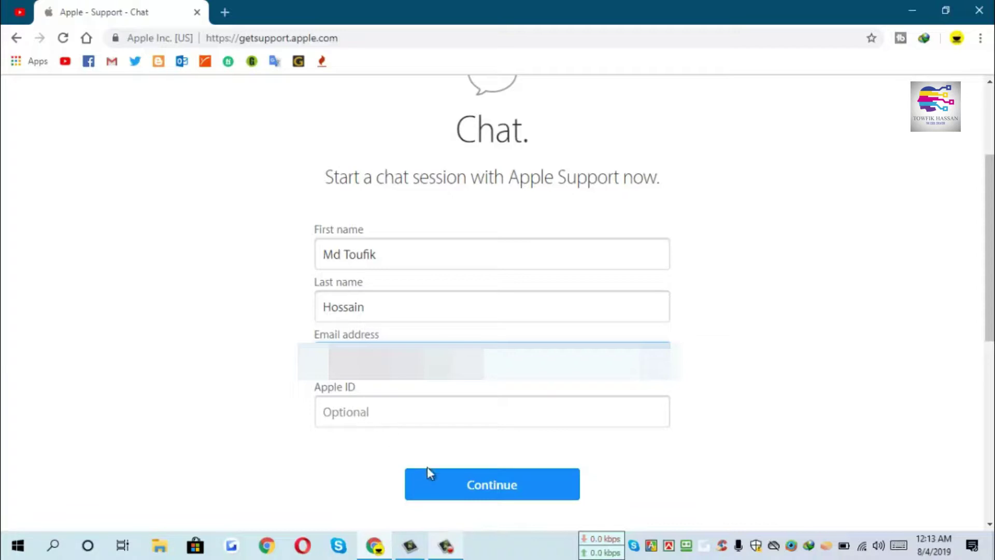
{"action": "left_click", "coordinate": [476, 489]}
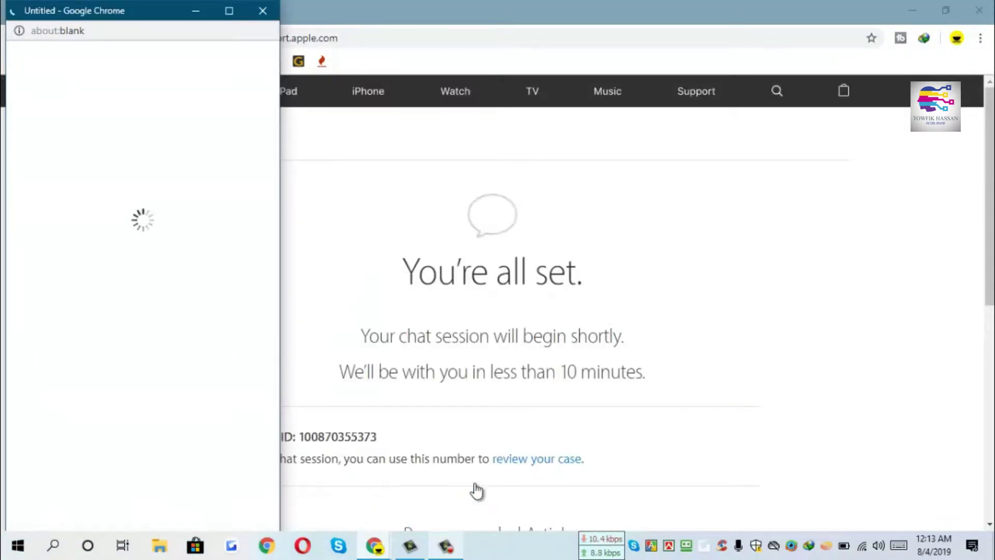
- Maximize the chat window, allow notifications, and dismiss the audio download bar
{"action": "left_click", "coordinate": [229, 10]}
{"action": "double_click", "coordinate": [235, 10]}
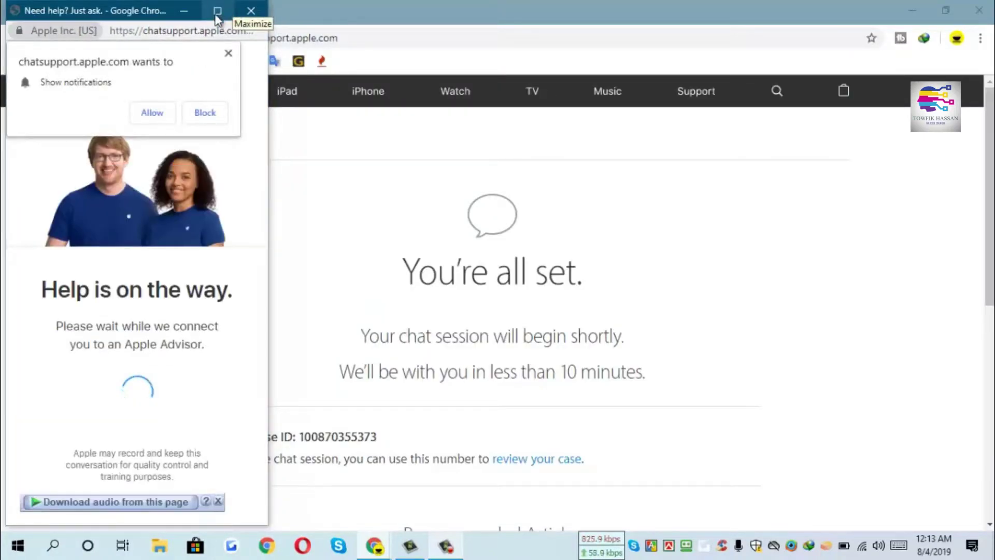
{"action": "left_click", "coordinate": [162, 112]}
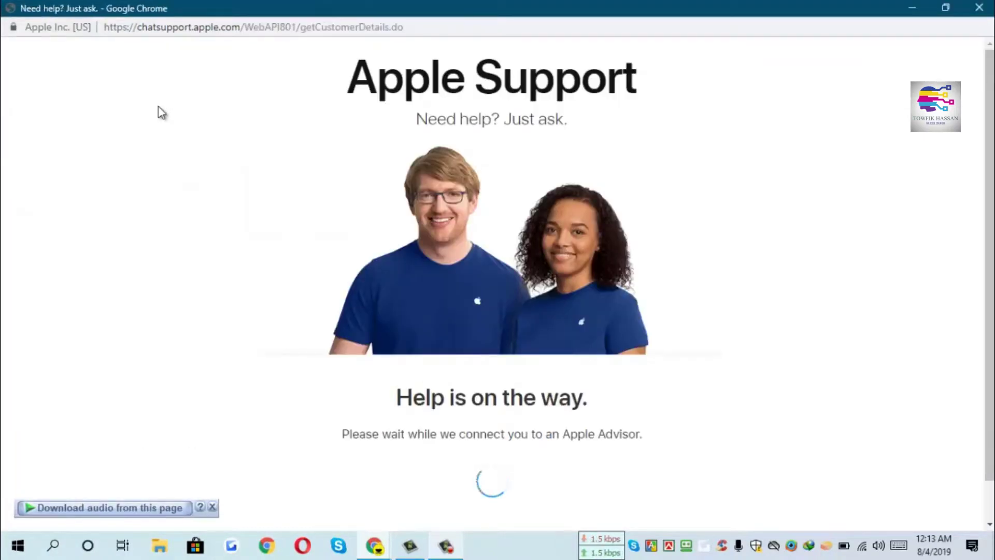
{"action": "left_click", "coordinate": [212, 507]}
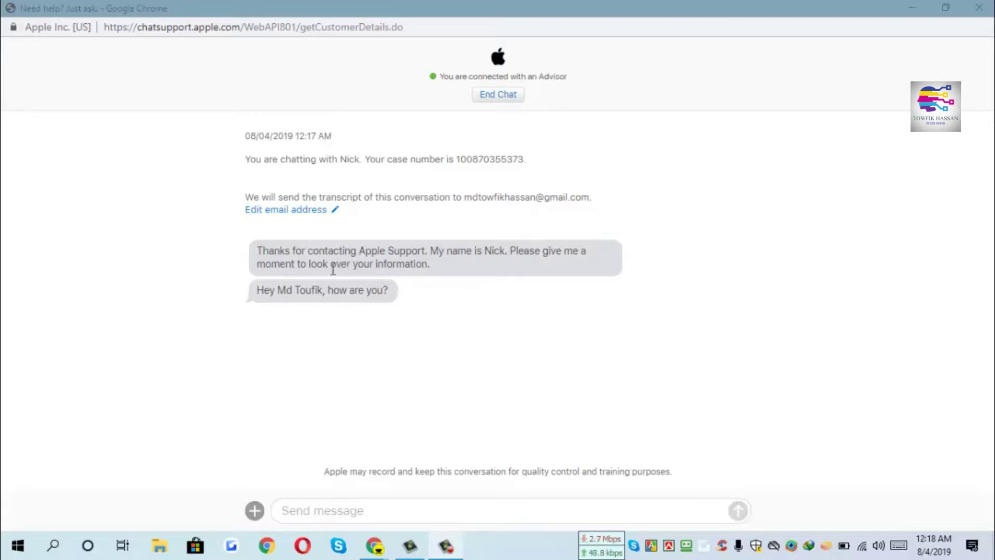
- Reply 'i am fine' to the advisor's greeting
{"action": "left_click", "coordinate": [334, 512]}
{"action": "type", "text": "i am fine"}
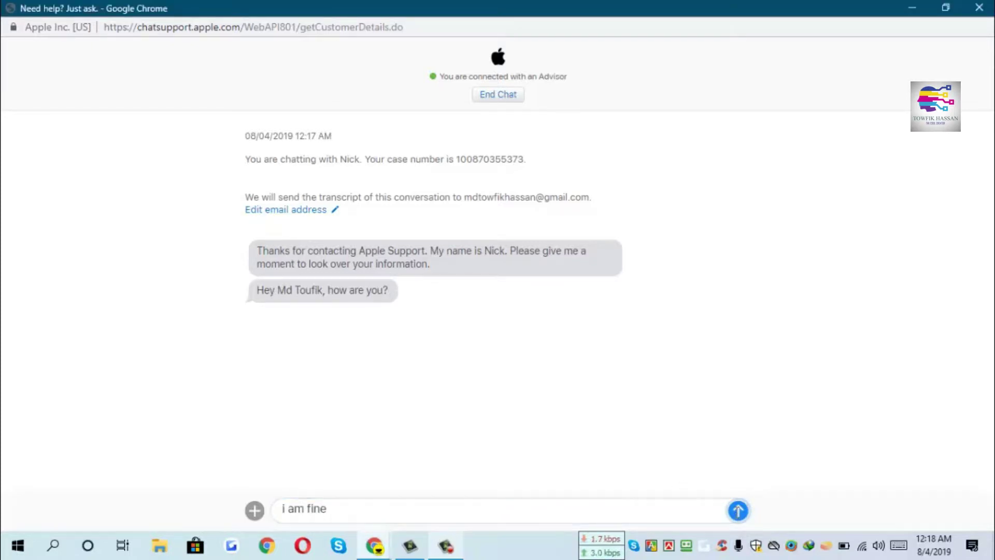
{"action": "left_click", "coordinate": [737, 511]}
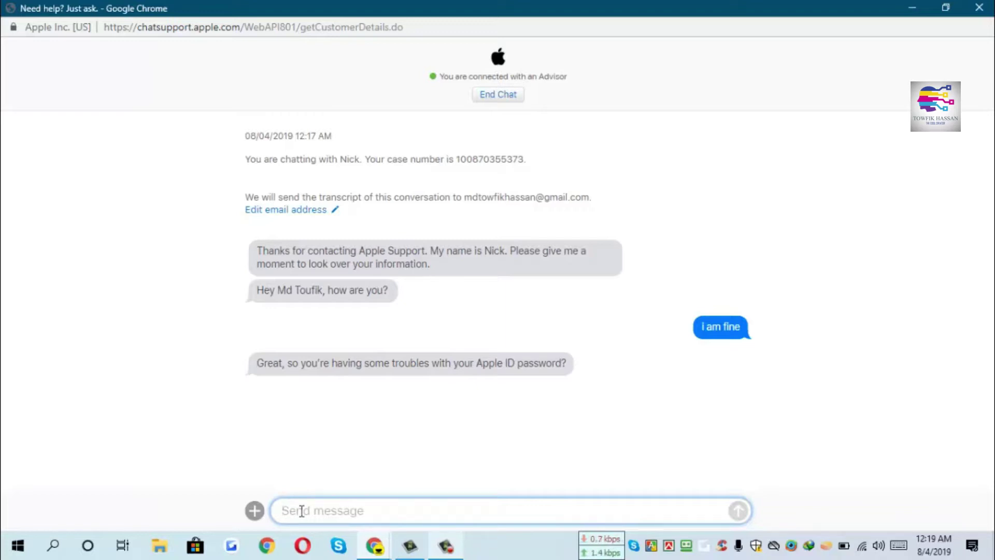
- Answer 'yes' to confirm the password problem, then end the chat and confirm
{"action": "type", "text": "yes"}
{"action": "key", "text": "Return"}
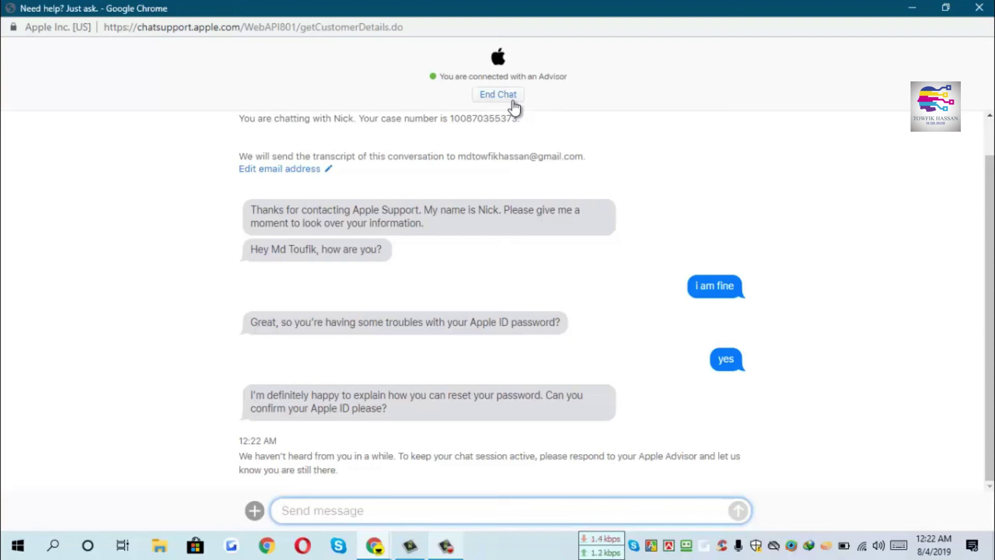
{"action": "left_click", "coordinate": [500, 98]}
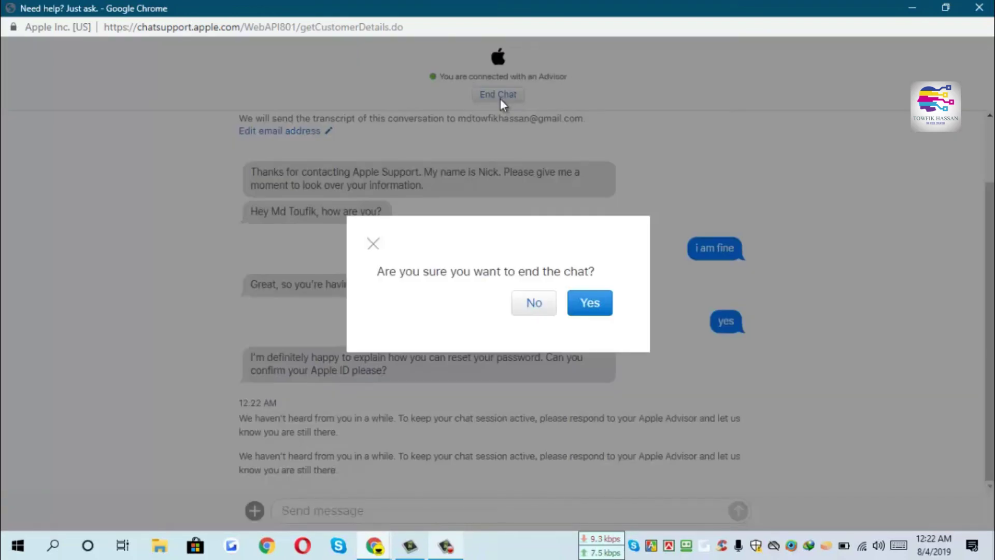
{"action": "left_click", "coordinate": [593, 308]}
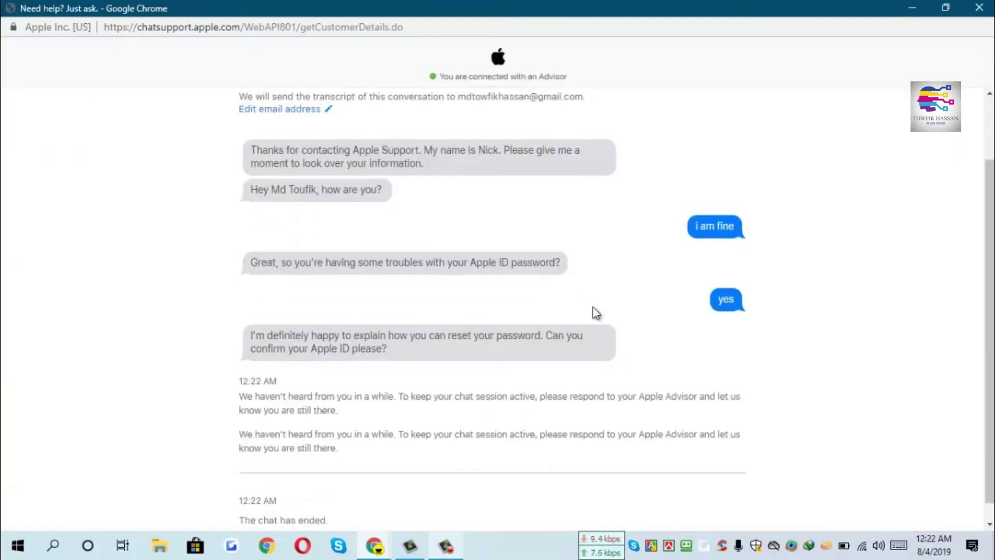